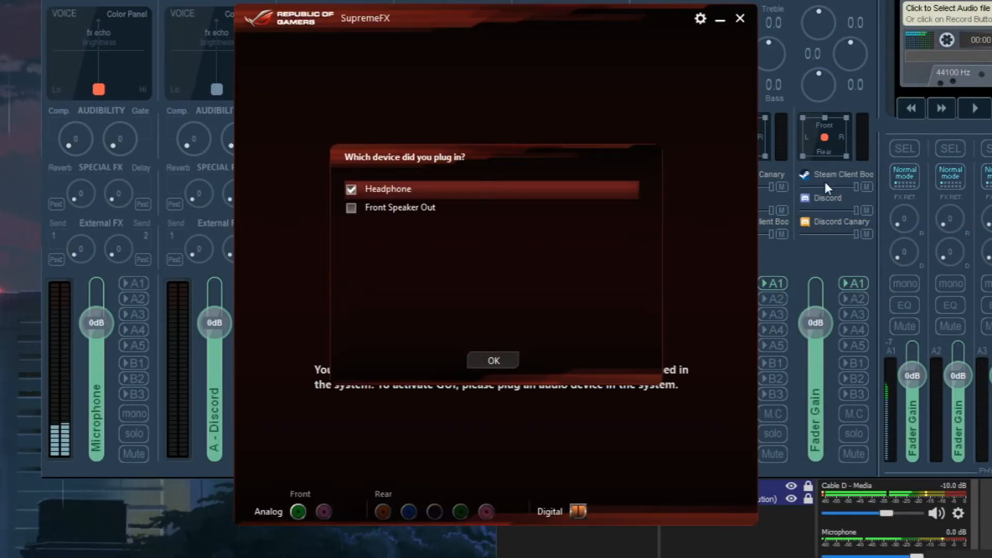
# Step: Confirm the plugged-in device as Headphone and set hardware output A2 to WDM: Speakers (Realtek High Definition Audio)
pyautogui.click(497, 360)
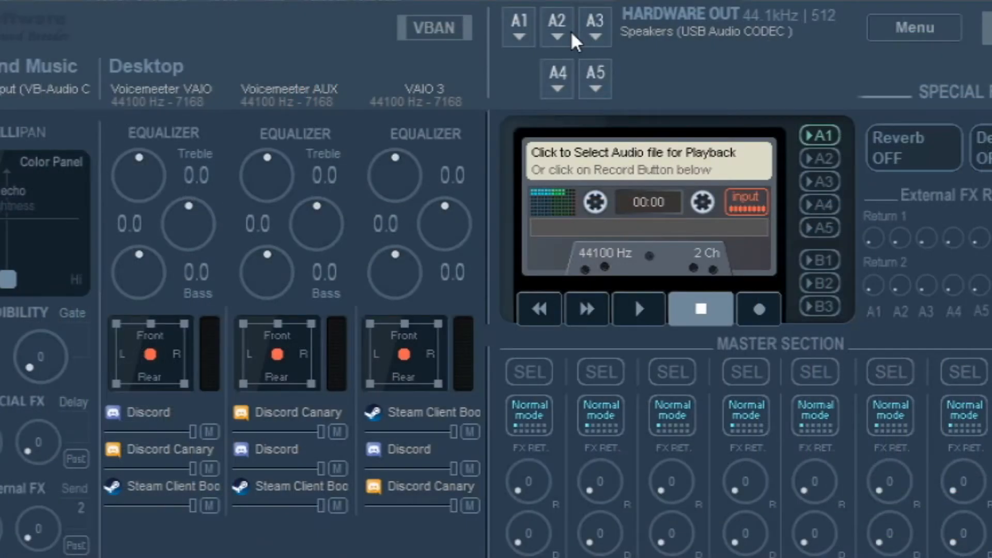
pyautogui.click(571, 30)
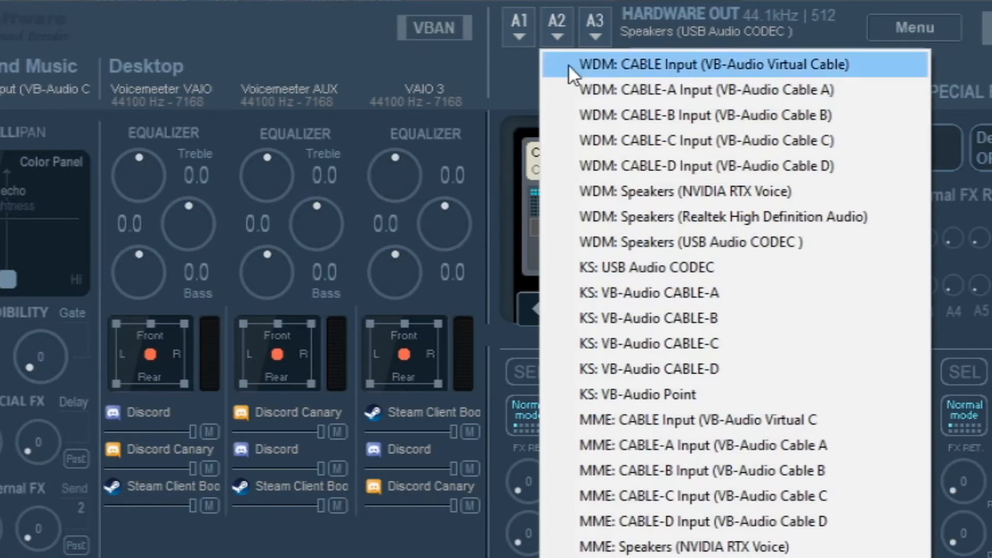
pyautogui.click(597, 217)
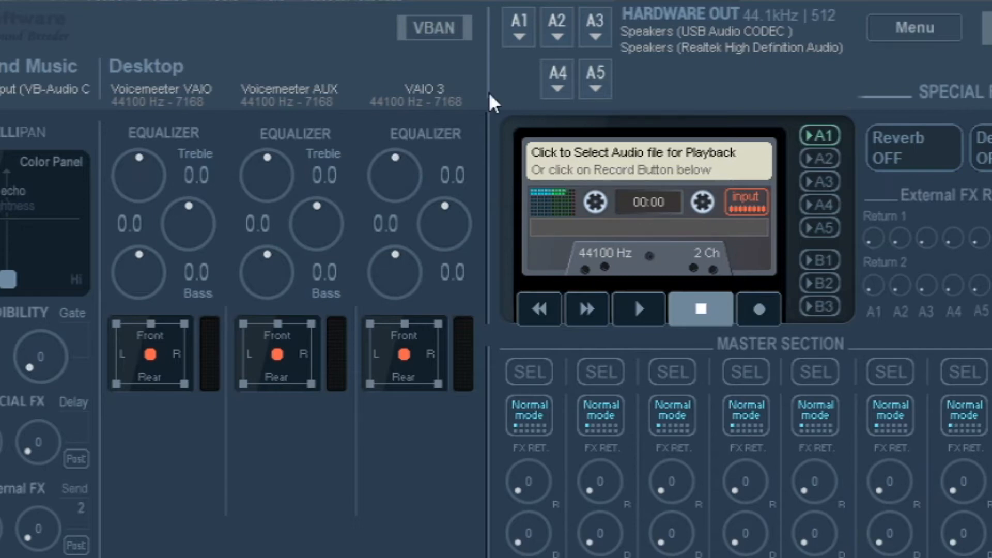
# Step: Switch hardware output A2 to WDM: Speakers (NVIDIA RTX Voice), and set it back to the Realtek High Definition Audio speakers
pyautogui.click(561, 35)
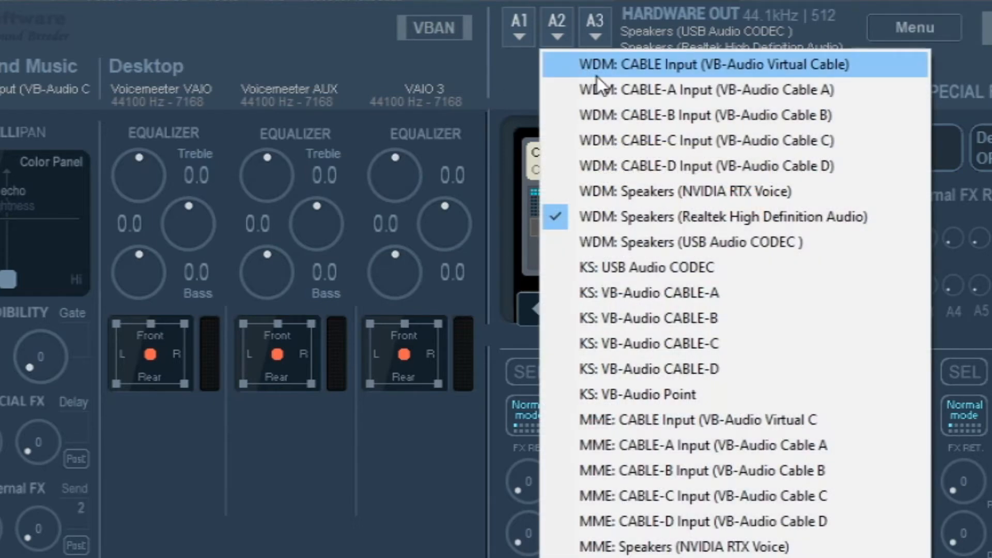
pyautogui.click(623, 190)
pyautogui.click(560, 27)
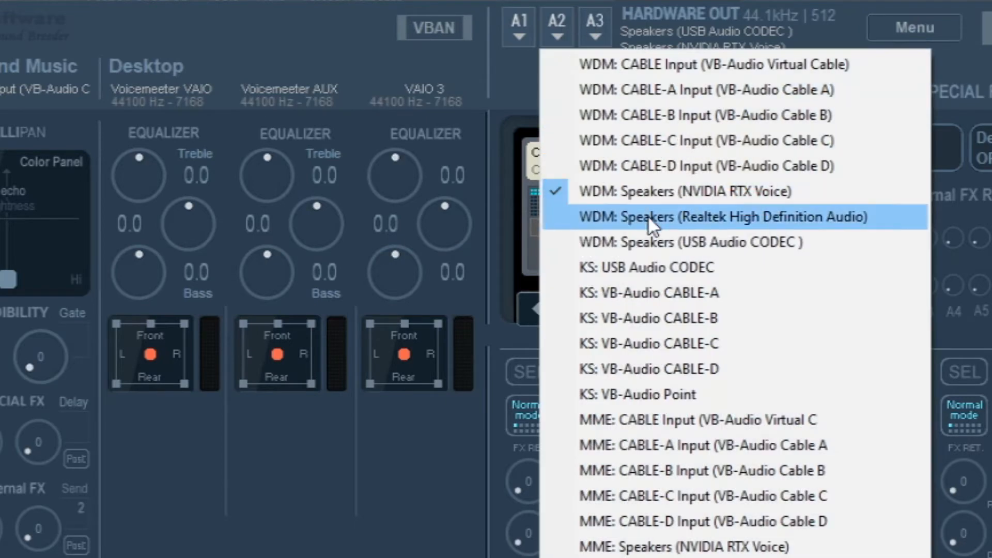
pyautogui.click(643, 239)
pyautogui.click(564, 32)
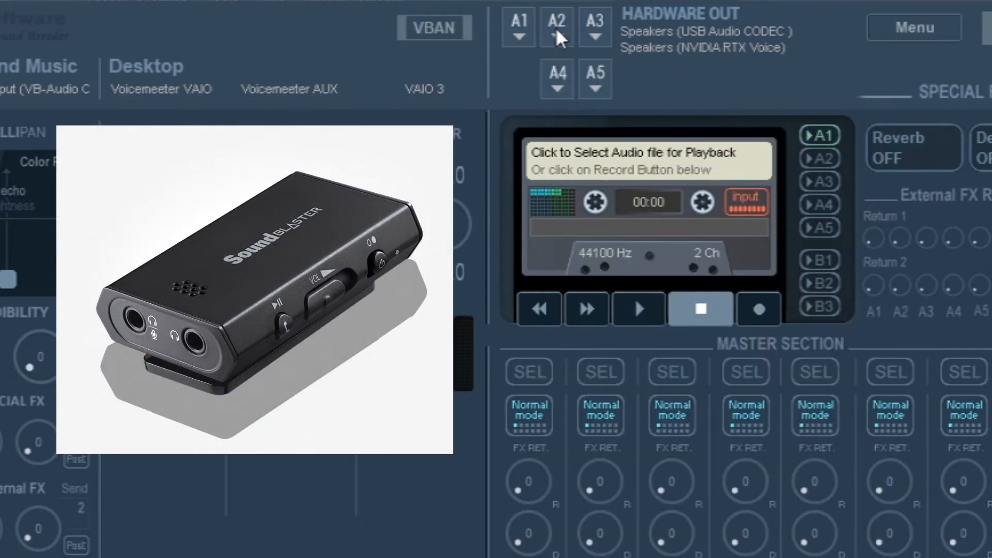
pyautogui.click(565, 27)
pyautogui.click(723, 217)
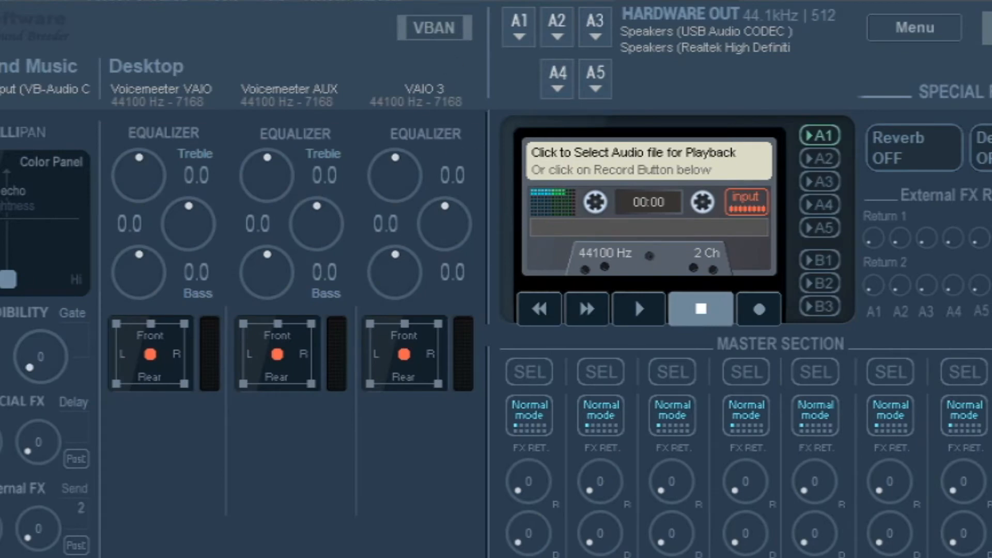
# Step: Try KS: VB-Audio Point and MME: CABLE Input (VB-Audio Virtual C) as the device for hardware output A2
pyautogui.click(556, 37)
pyautogui.press('Escape')
pyautogui.click(559, 33)
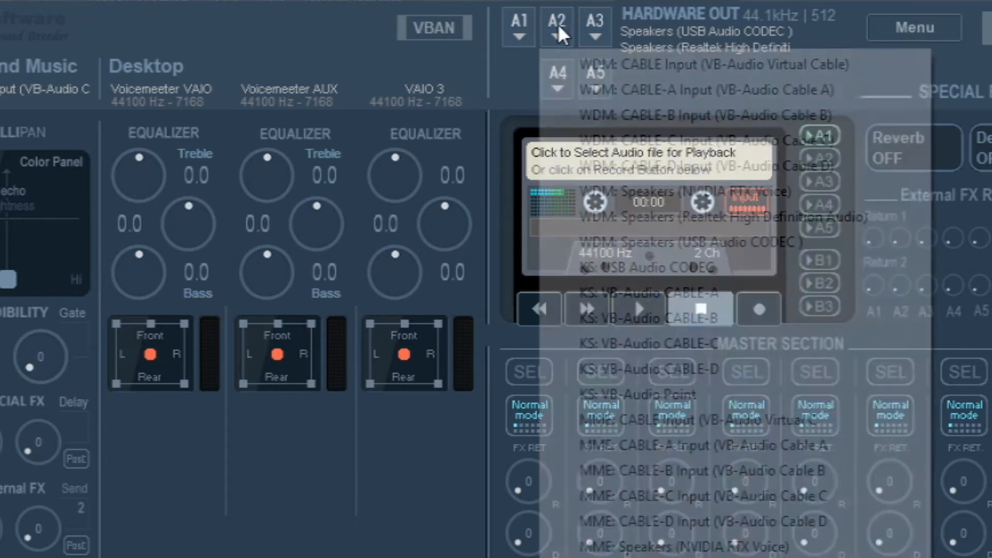
pyautogui.click(672, 401)
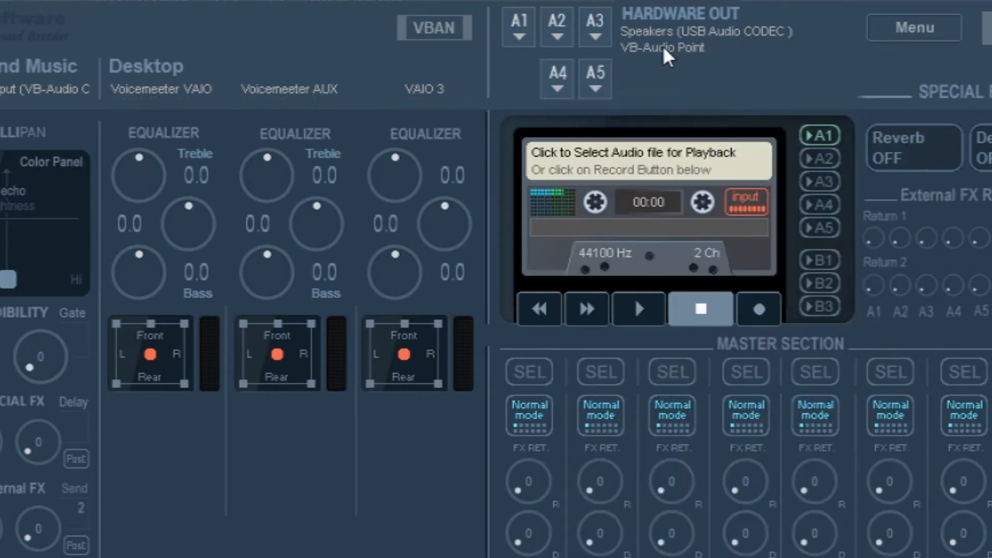
pyautogui.click(560, 37)
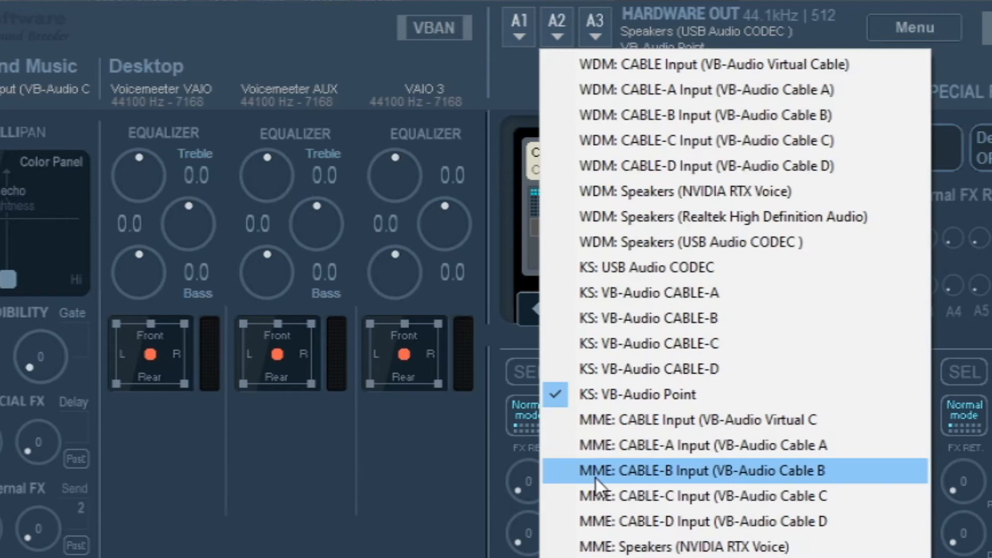
pyautogui.click(616, 429)
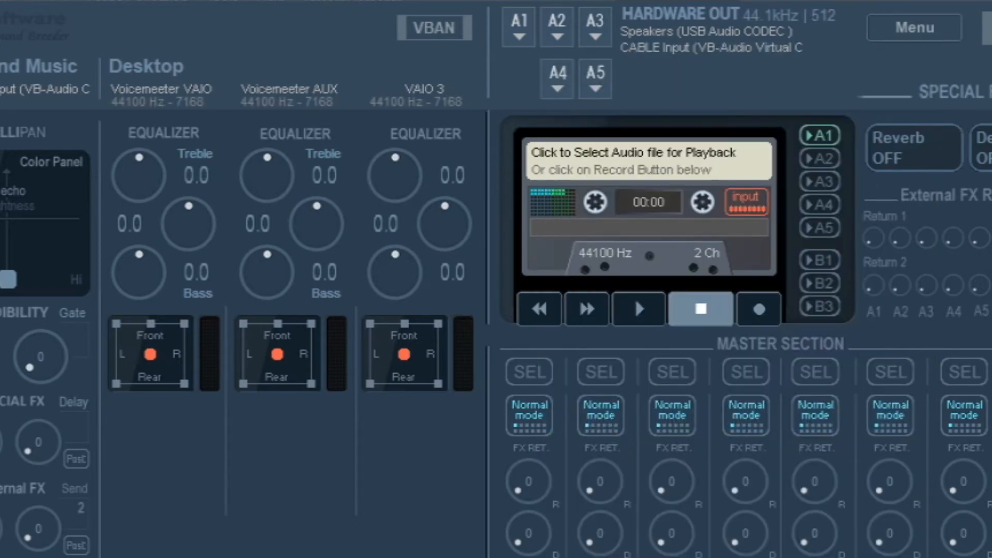
pyautogui.click(566, 42)
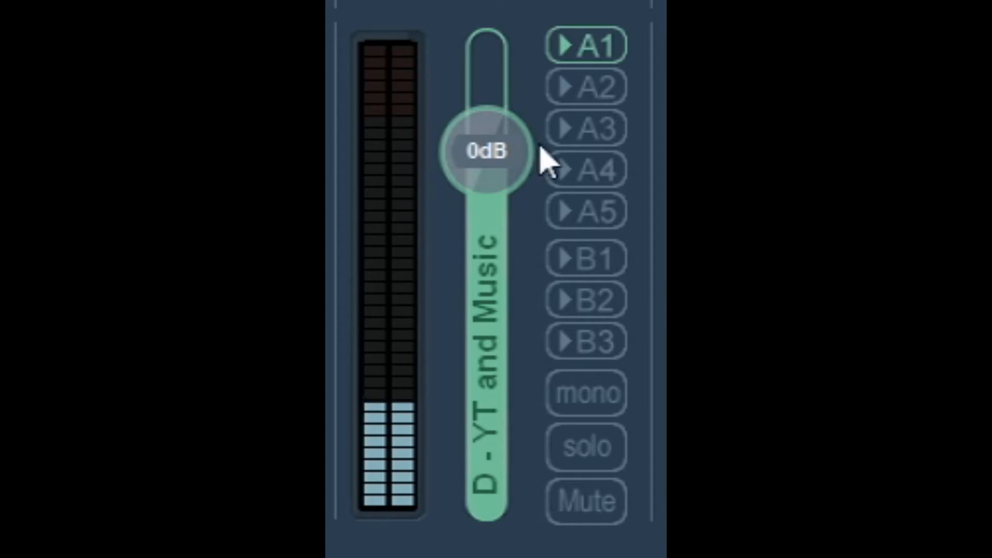
# Step: Toggle the A2 routing of the D - YT and Music strip on and off repeatedly, leaving only A1 enabled
pyautogui.click(584, 91)
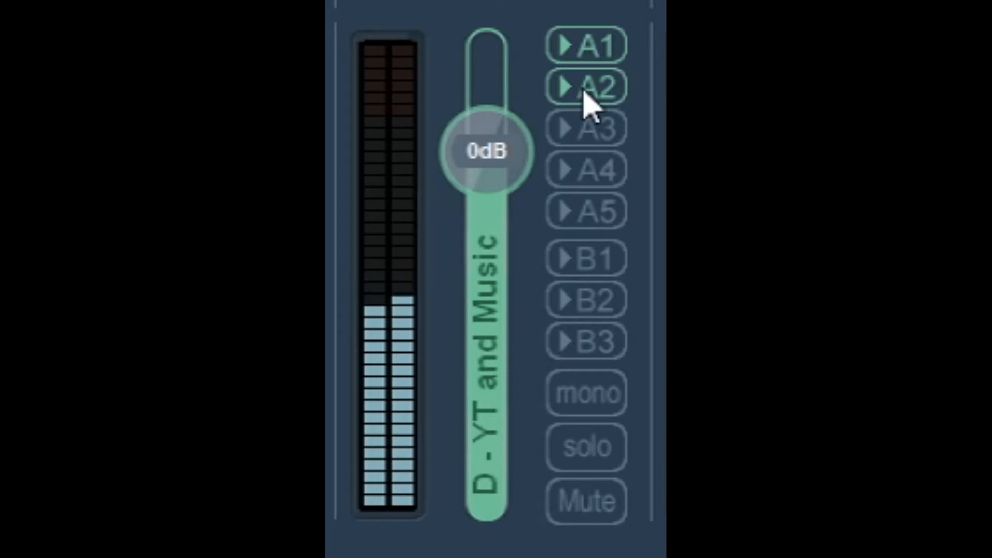
pyautogui.click(584, 91)
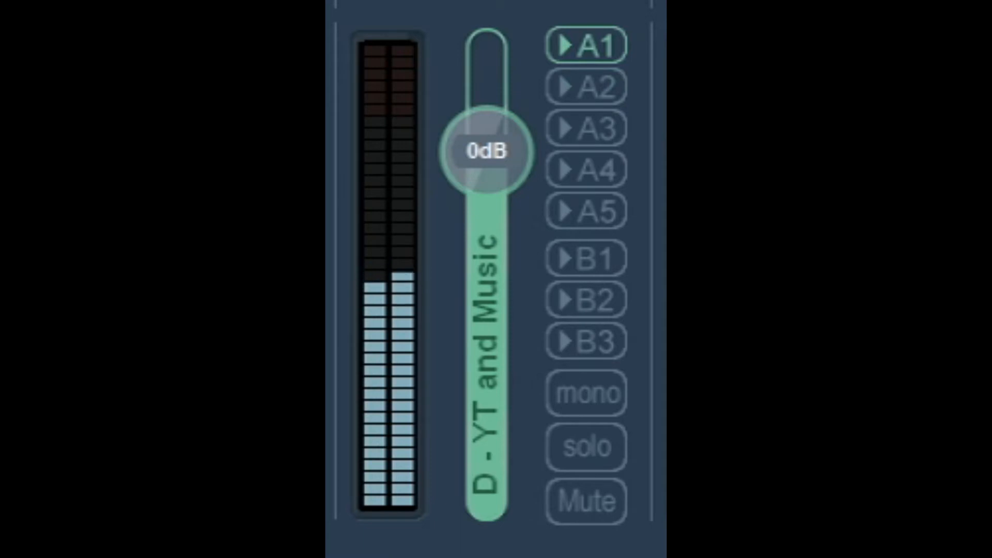
pyautogui.click(610, 91)
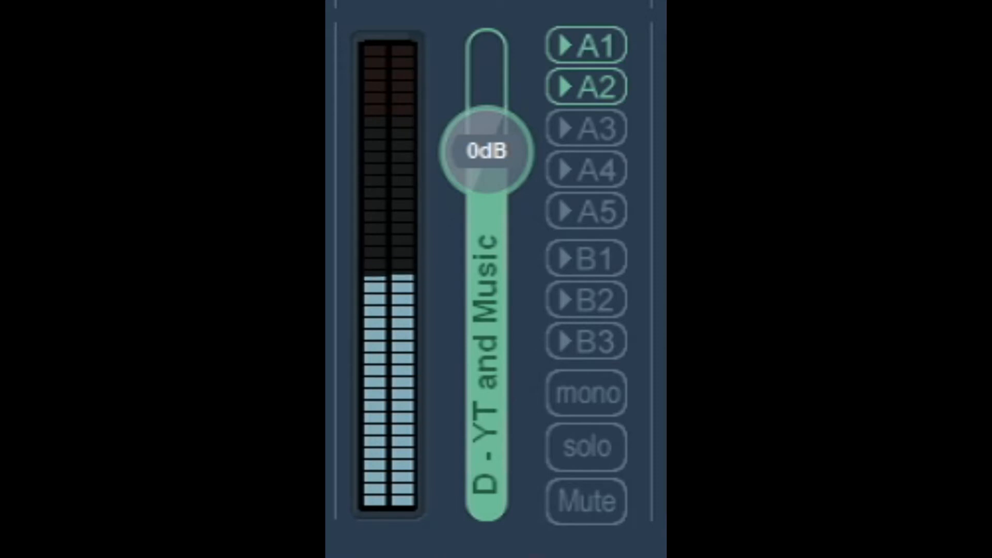
pyautogui.click(599, 96)
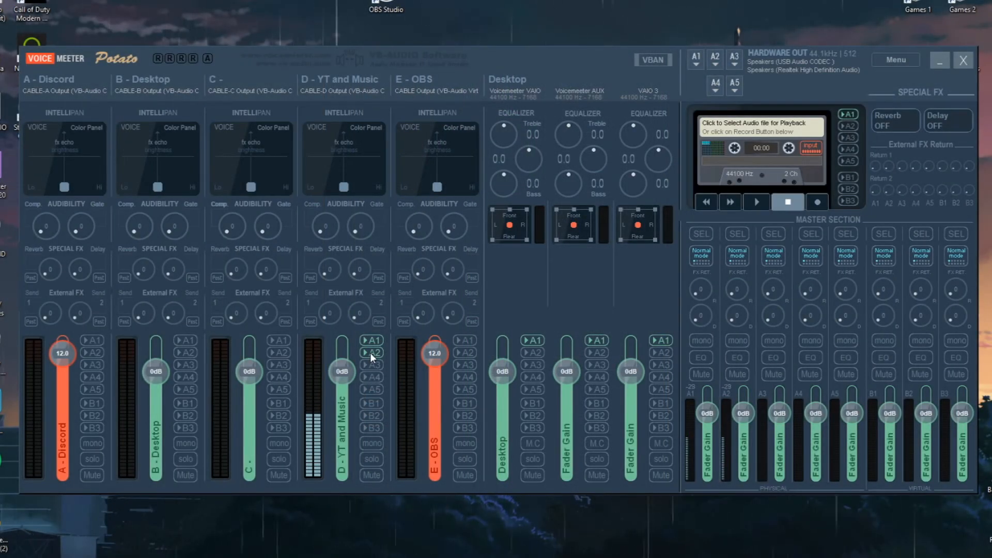
pyautogui.click(370, 353)
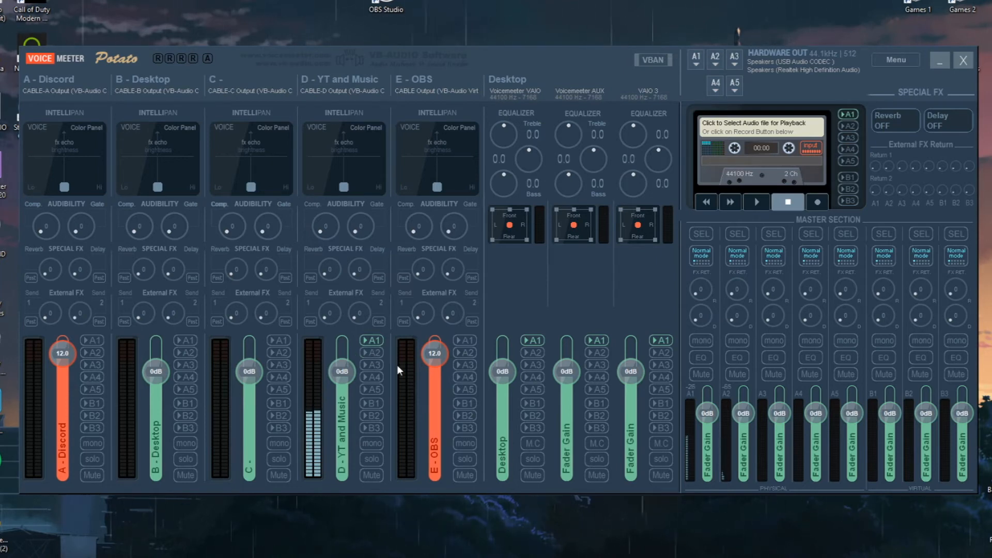
pyautogui.click(373, 352)
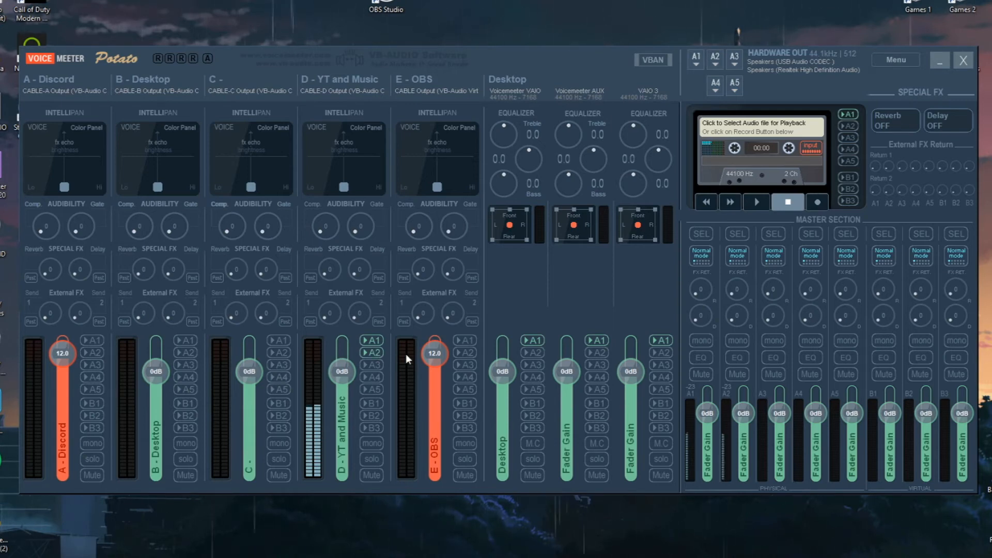
pyautogui.click(373, 354)
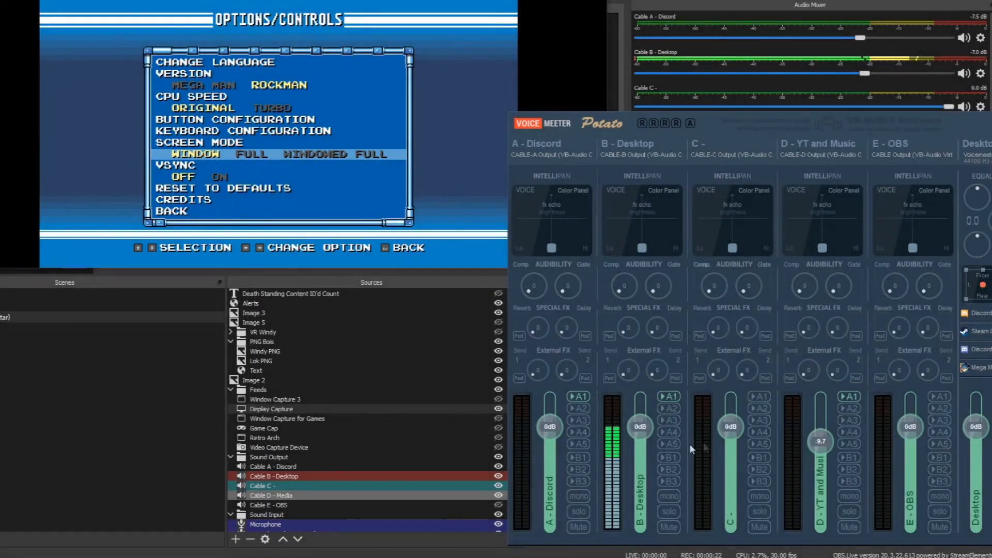
# Step: Lower the B - Desktop fader to -15.9 dB and reset it to 0 dB
pyautogui.moveTo(632, 429); pyautogui.dragTo(649, 454)
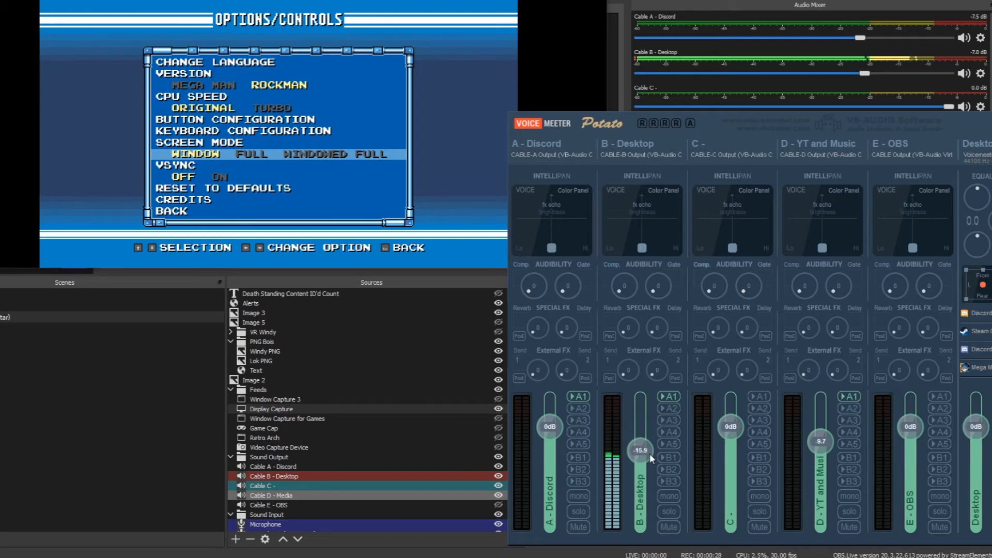
pyautogui.doubleClick(649, 453)
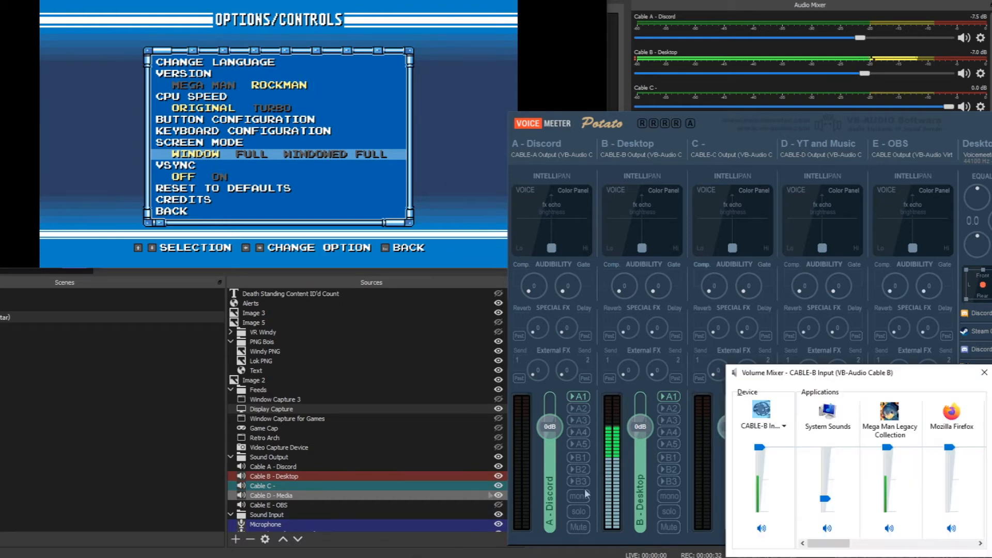
# Step: Reopen the Windows volume mixer for CABLE-B Input, lower Mega Man Legacy Collection to its minimum, and restore it to full volume
pyautogui.click(980, 376)
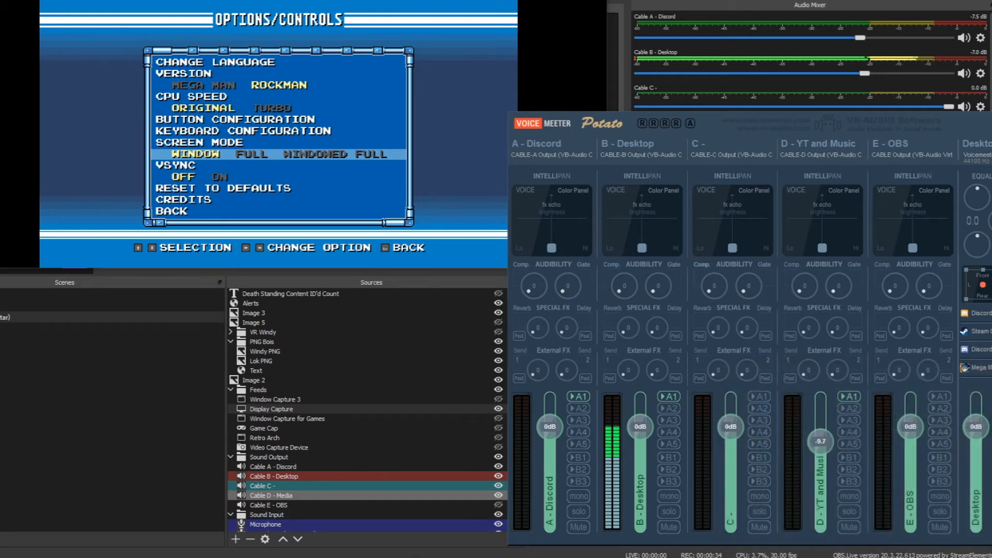
pyautogui.rightClick(971, 557)
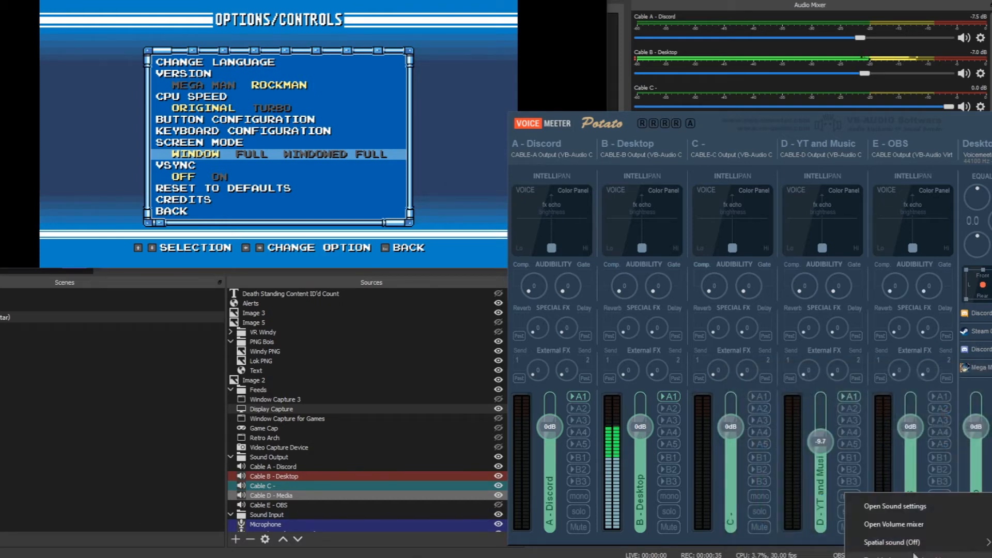
pyautogui.click(897, 510)
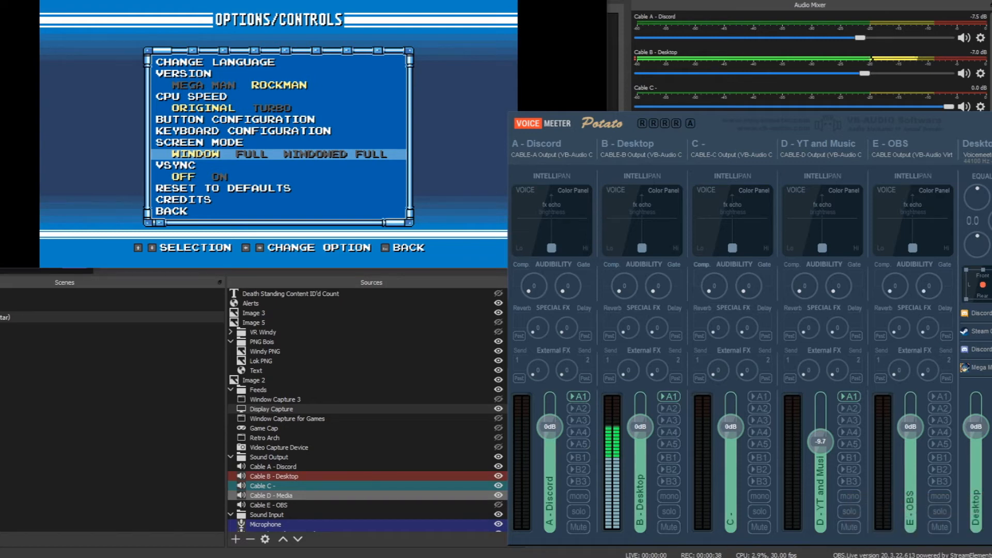
pyautogui.rightClick(971, 557)
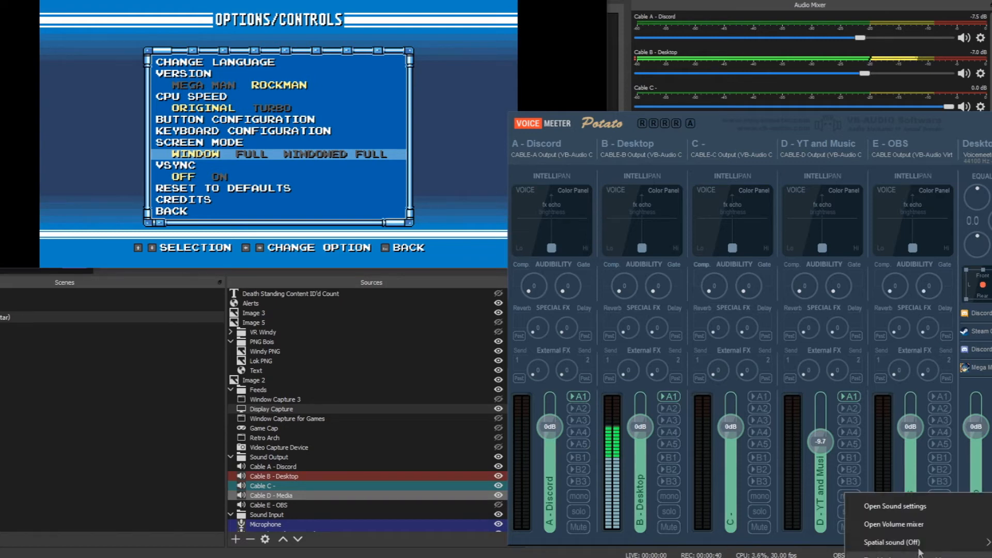
pyautogui.click(919, 519)
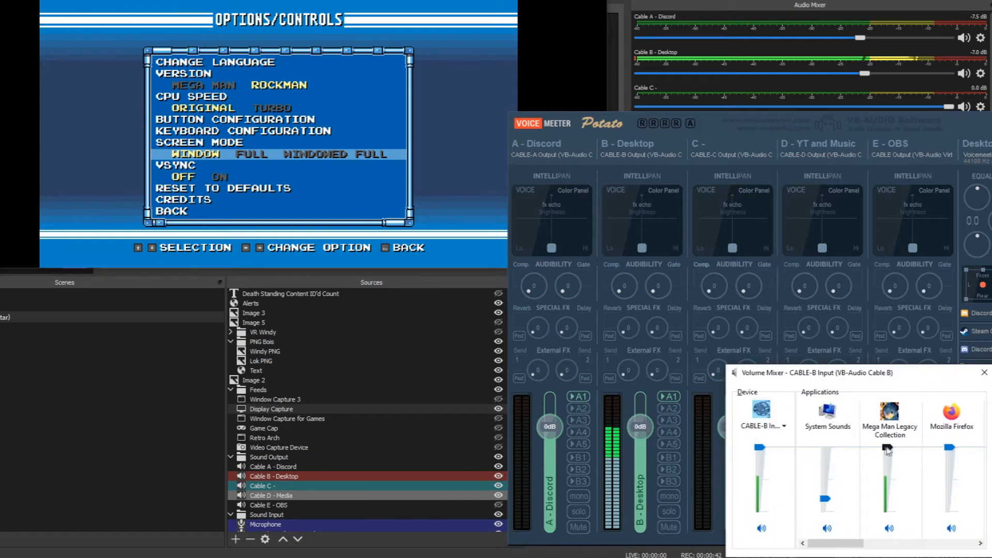
pyautogui.moveTo(888, 447); pyautogui.dragTo(927, 451)
pyautogui.moveTo(887, 448); pyautogui.dragTo(883, 514)
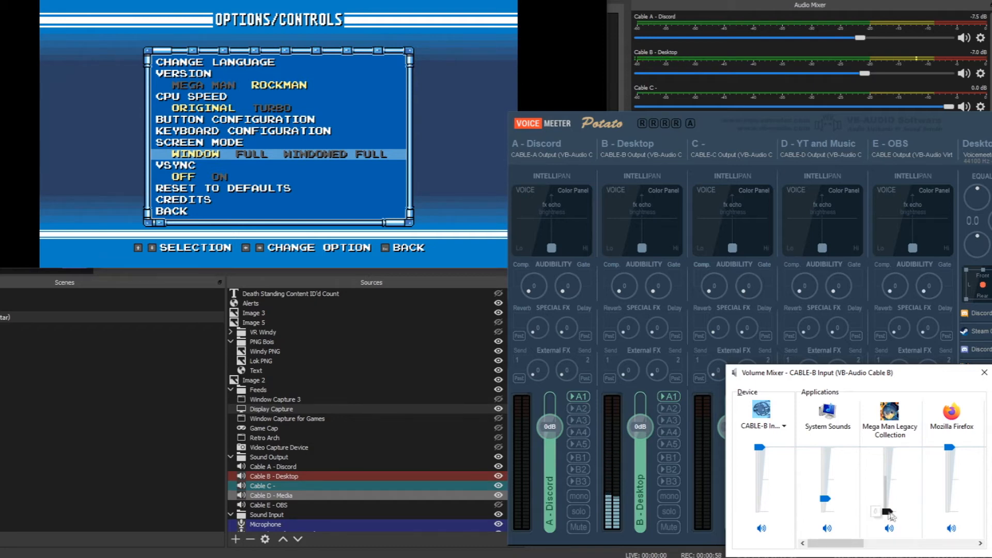
pyautogui.moveTo(887, 513); pyautogui.dragTo(888, 448)
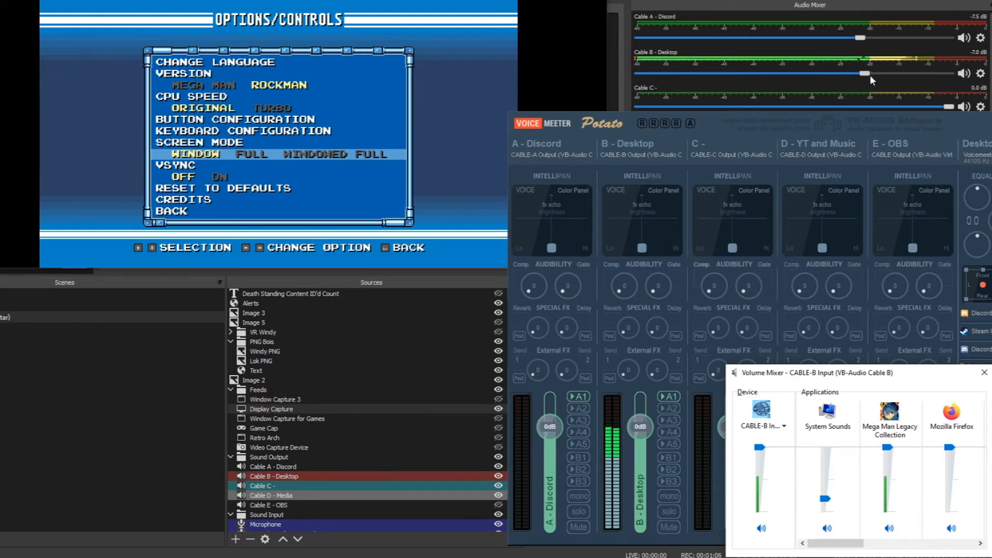
# Step: Lower the Cable B - Desktop volume in the OBS audio mixer and raise it back slightly
pyautogui.moveTo(870, 76); pyautogui.dragTo(845, 91)
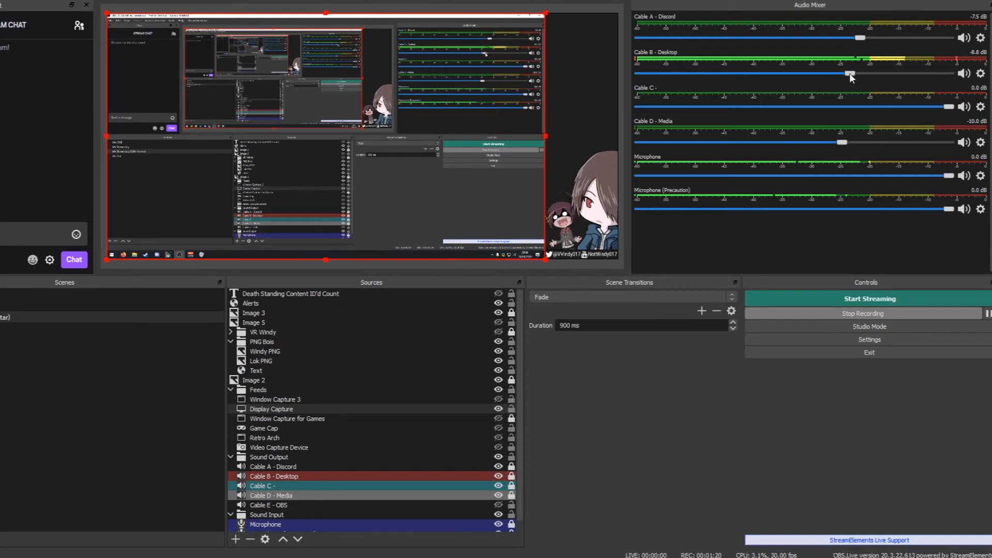
pyautogui.moveTo(850, 74); pyautogui.dragTo(858, 73)
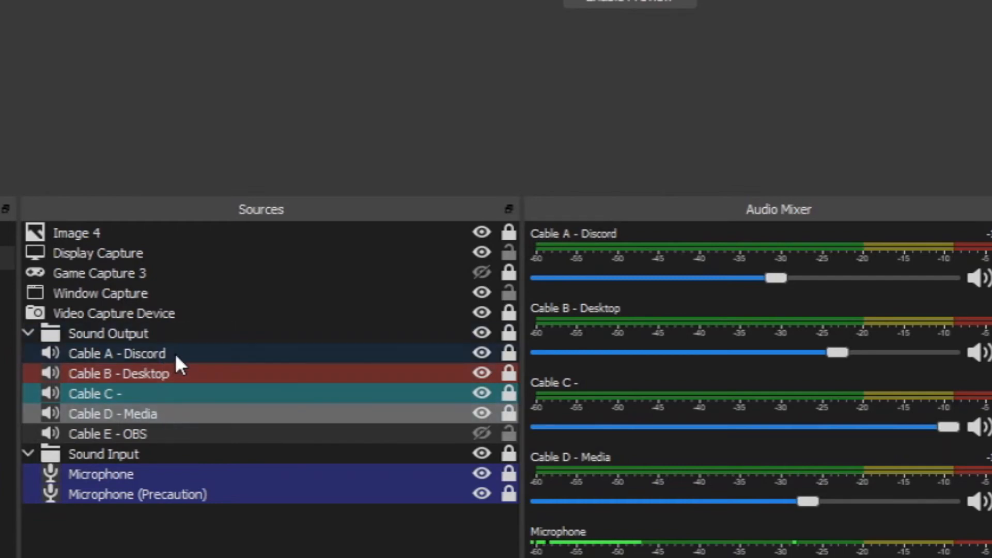
# Step: Examine the device assigned to the Cable A - Discord, Cable B - Desktop, Cable C and Microphone audio sources in their properties
pyautogui.doubleClick(204, 350)
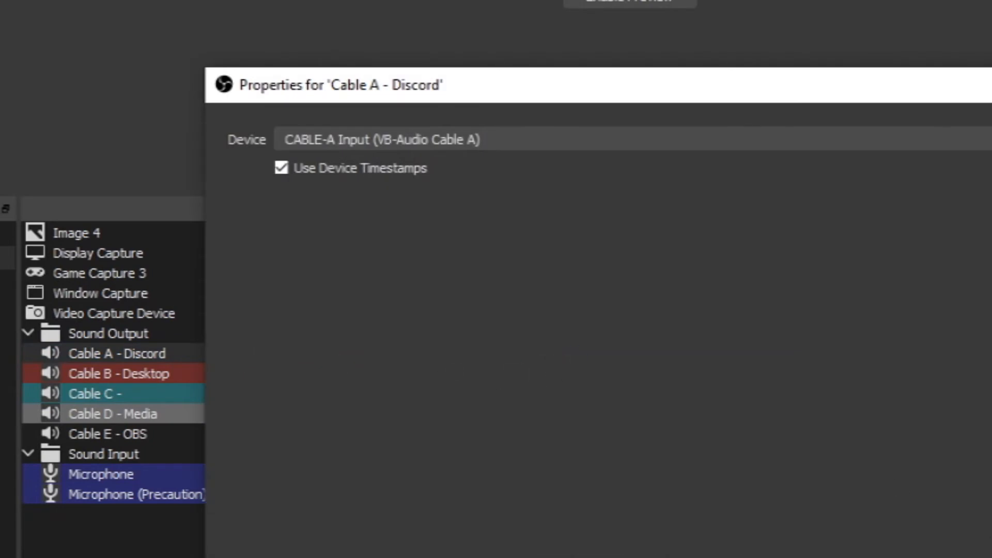
pyautogui.click(982, 557)
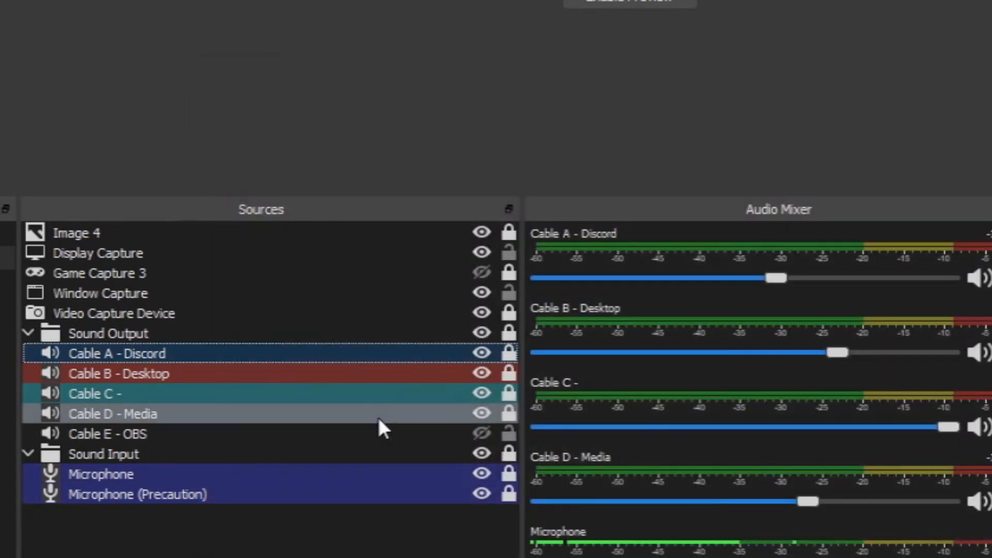
pyautogui.doubleClick(320, 374)
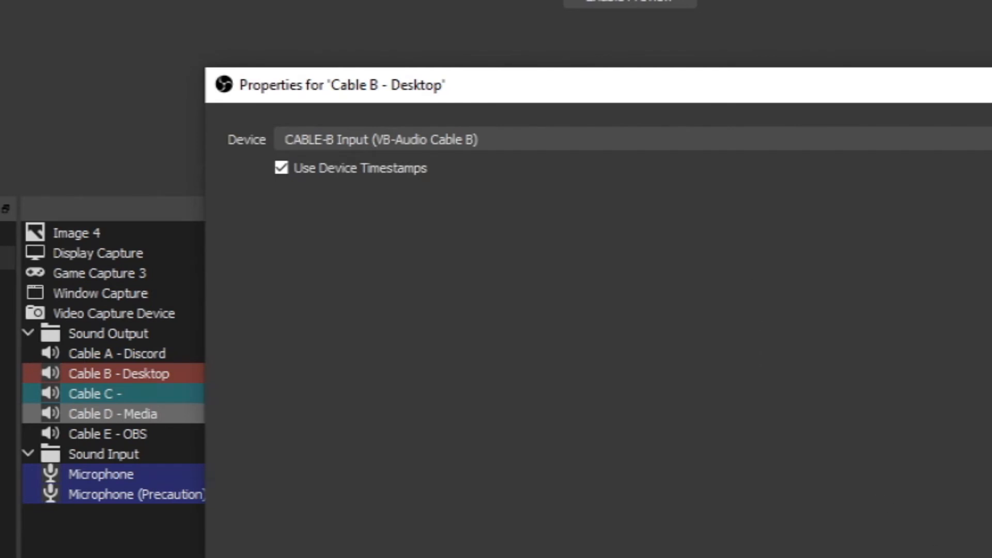
pyautogui.click(889, 557)
pyautogui.doubleClick(249, 388)
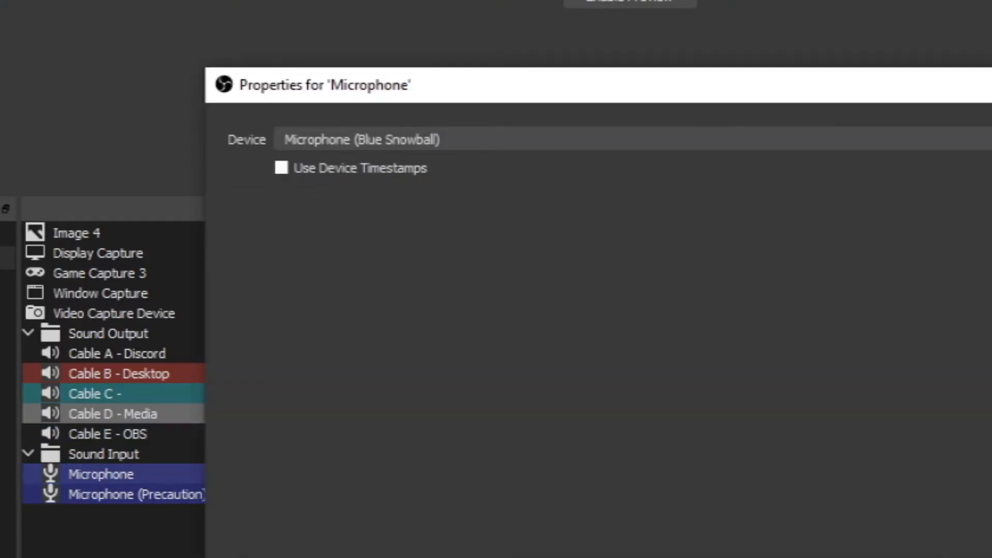
pyautogui.click(471, 145)
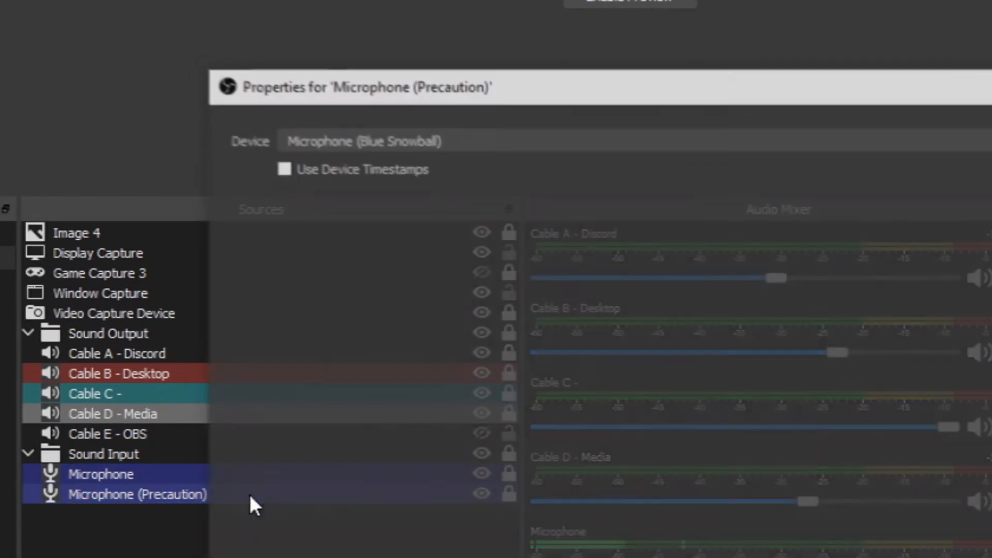
# Step: Examine the device choices for the Microphone (Precaution) audio source
pyautogui.click(483, 142)
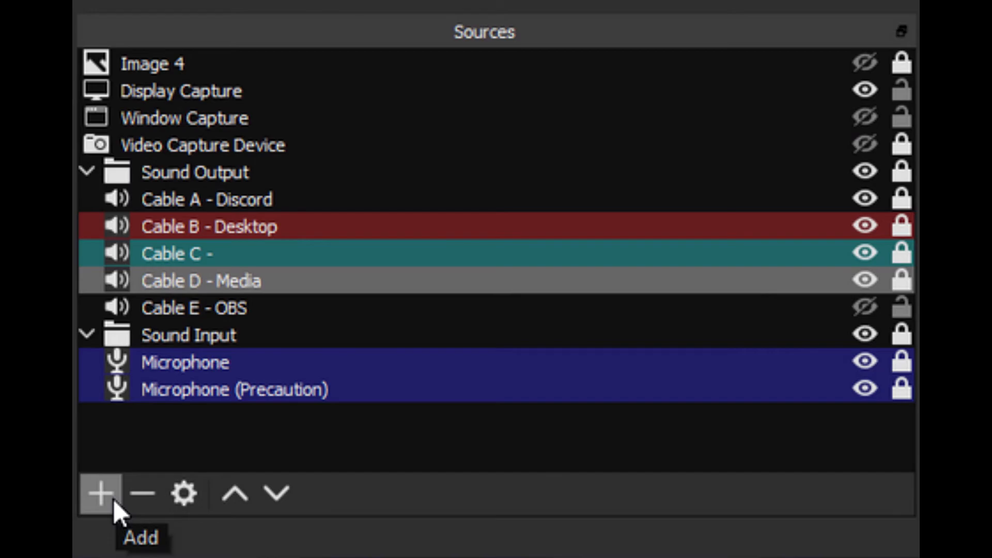
# Step: Show the Group entry among the source types that can be added and the color option for the Sound Input group
pyautogui.click(113, 499)
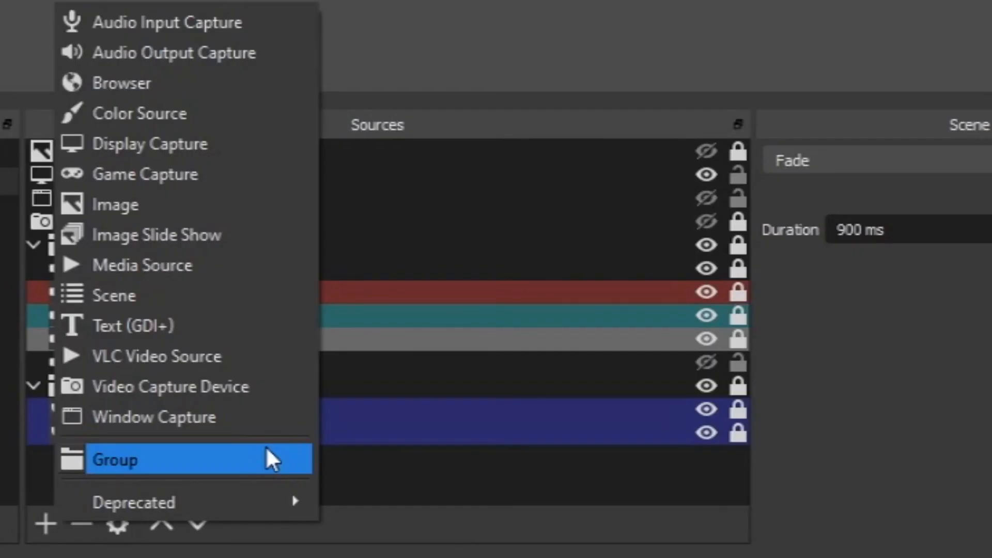
pyautogui.rightClick(162, 481)
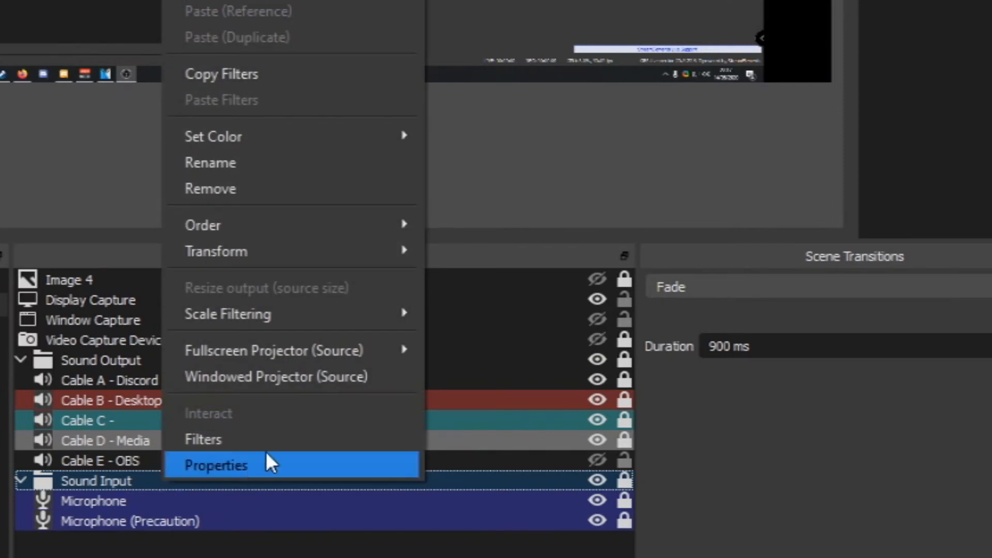
pyautogui.moveTo(286, 125)
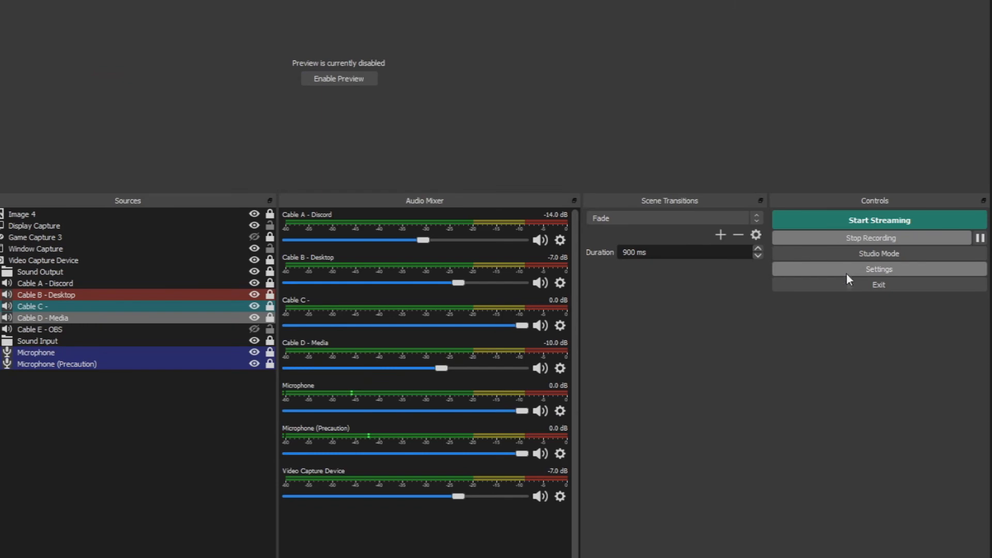
# Step: Examine the audio track selection in the output settings, comparing the streaming track with the recording tracks
pyautogui.click(847, 273)
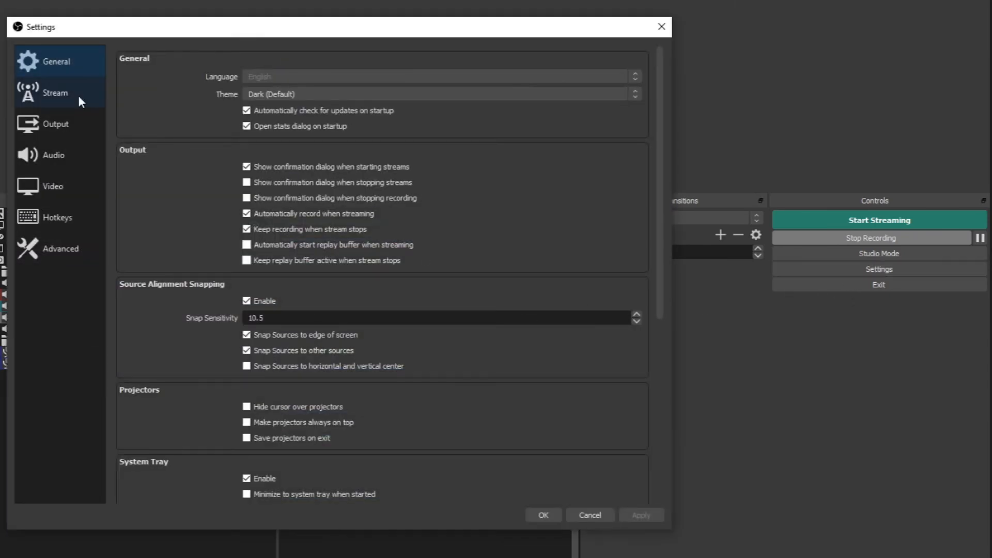
pyautogui.click(78, 95)
pyautogui.click(76, 120)
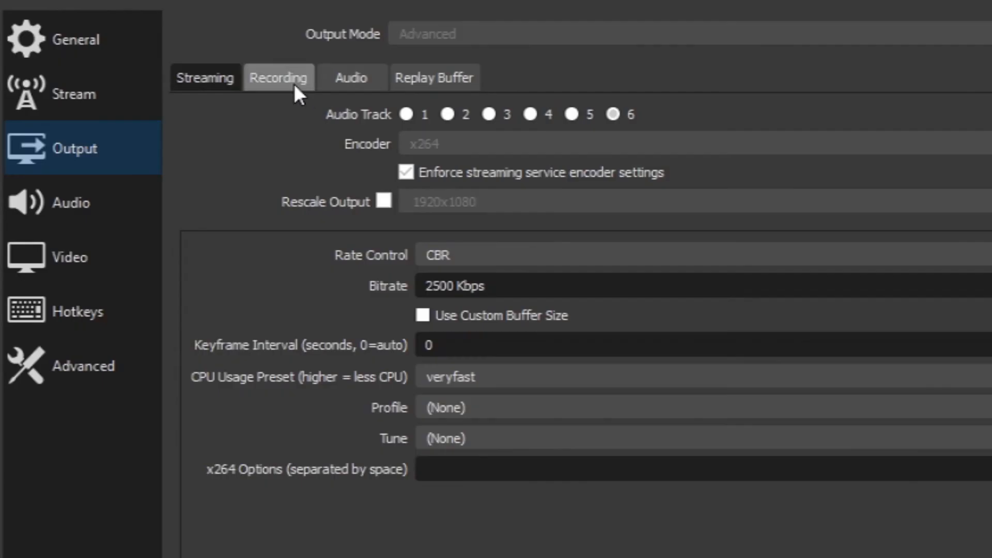
pyautogui.click(293, 81)
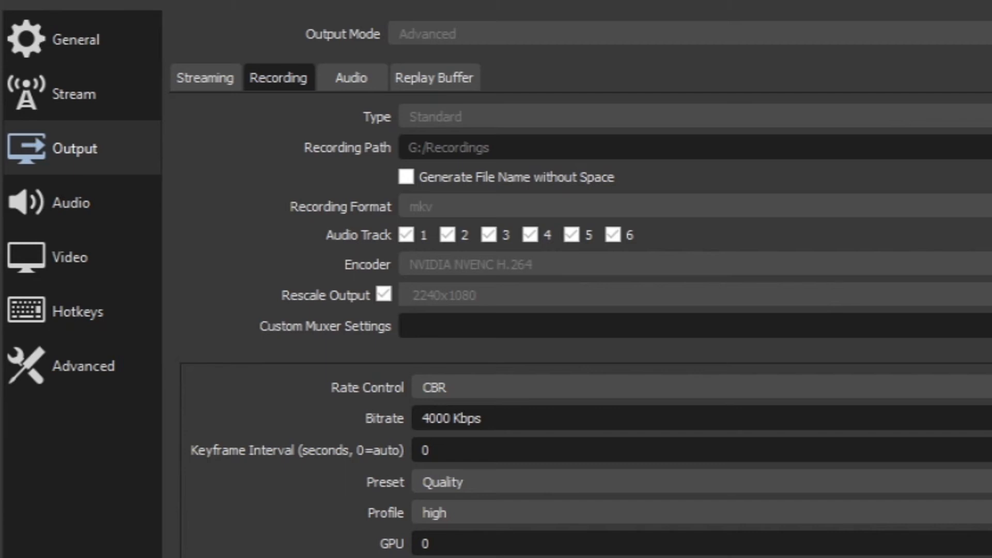
pyautogui.click(205, 78)
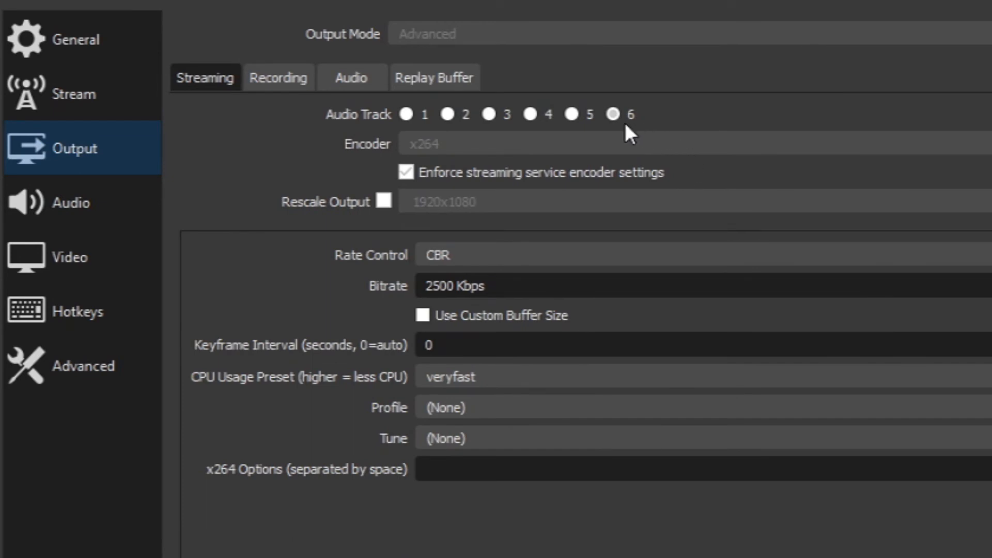
pyautogui.click(294, 85)
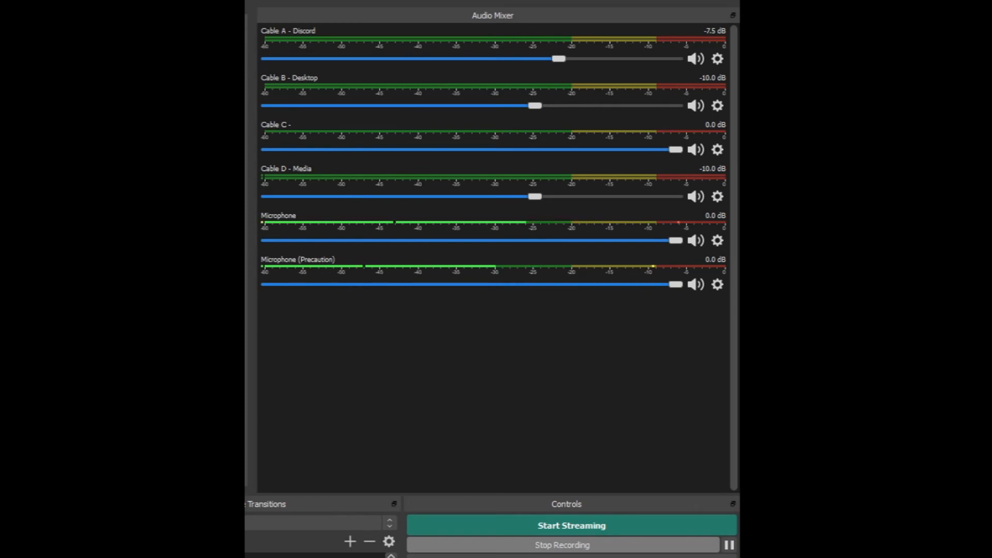
# Step: Open the Advanced Audio Properties for the sources in the audio mixer
pyautogui.click(253, 515)
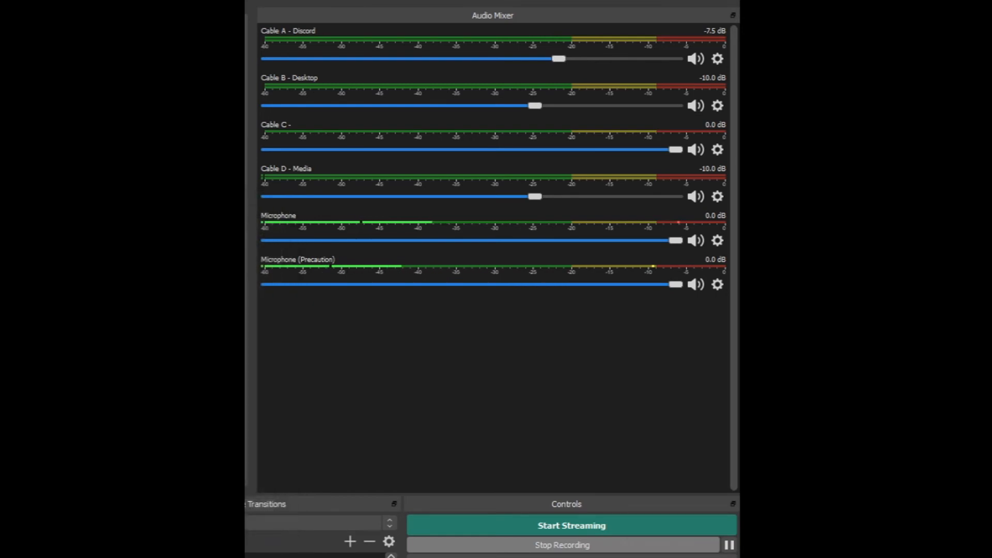
pyautogui.click(255, 512)
pyautogui.rightClick(450, 327)
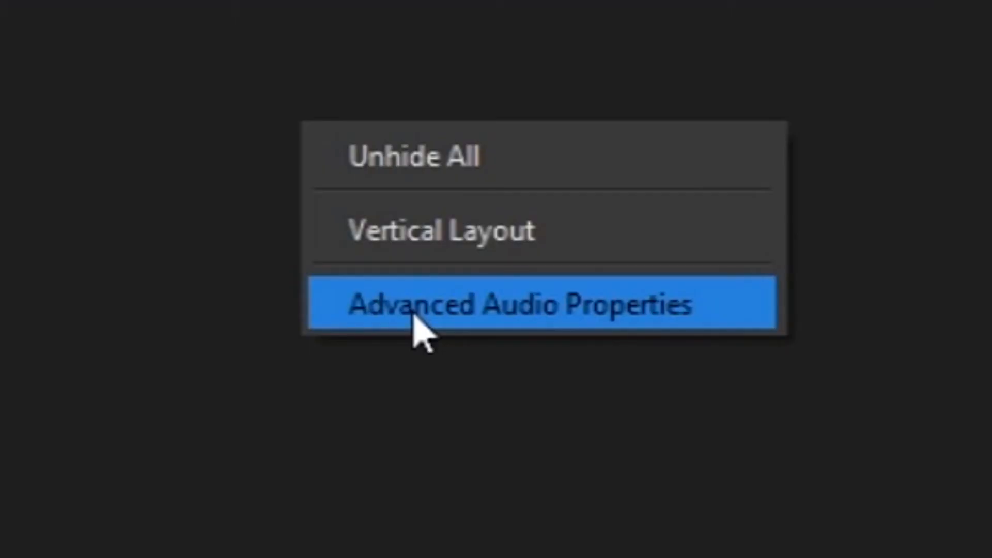
pyautogui.click(420, 330)
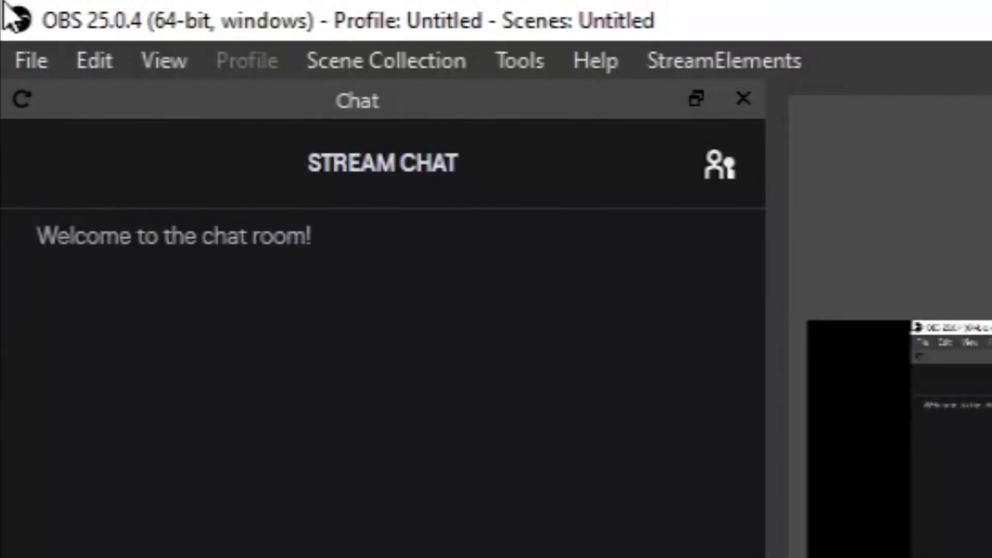
# Step: Open the Remux Recordings tool for converting MKV recordings to MP4
pyautogui.click(21, 63)
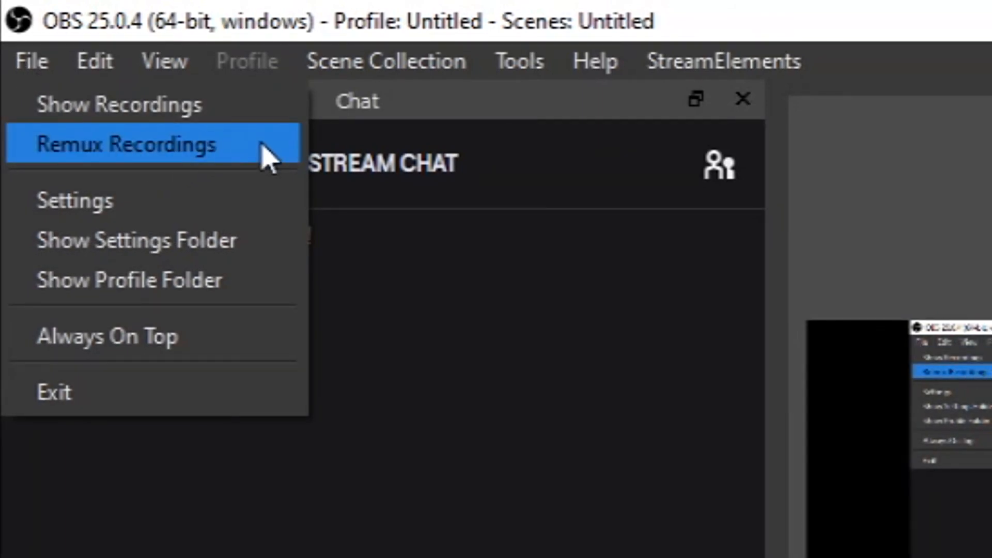
pyautogui.click(262, 146)
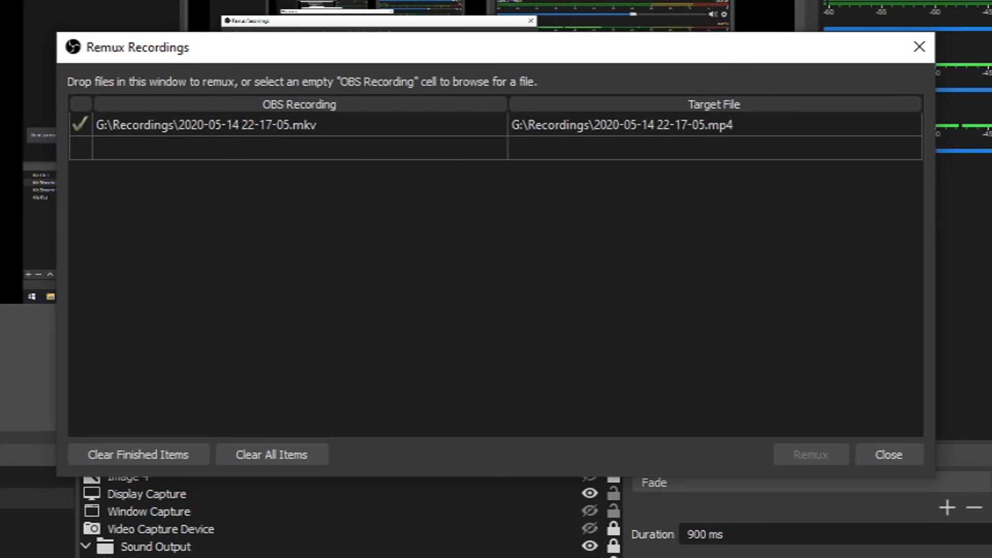